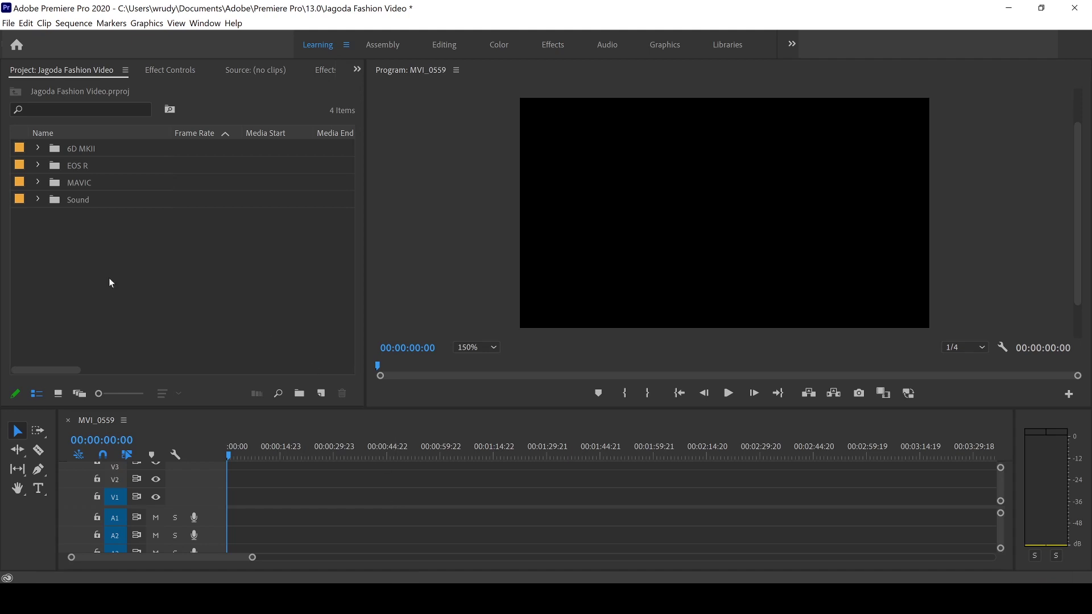
Add DJI_0686.MP4 from the MAVIC bin to track V1, keeping the existing sequence settings.
{"action": "left_click", "coordinate": [38, 182]}
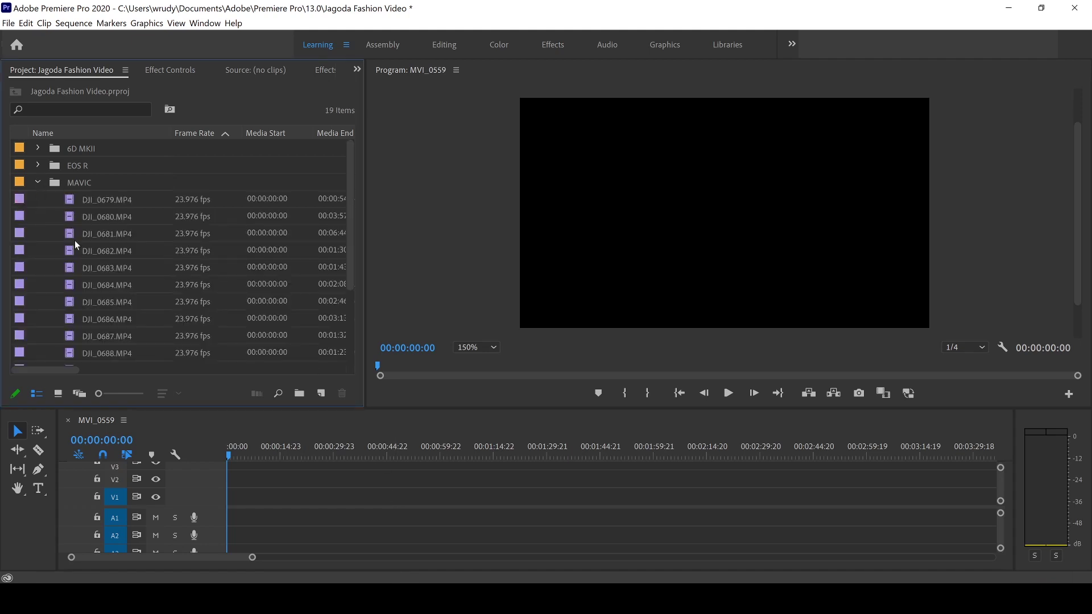
{"action": "left_click_drag", "start_coordinate": [109, 322], "coordinate": [249, 498]}
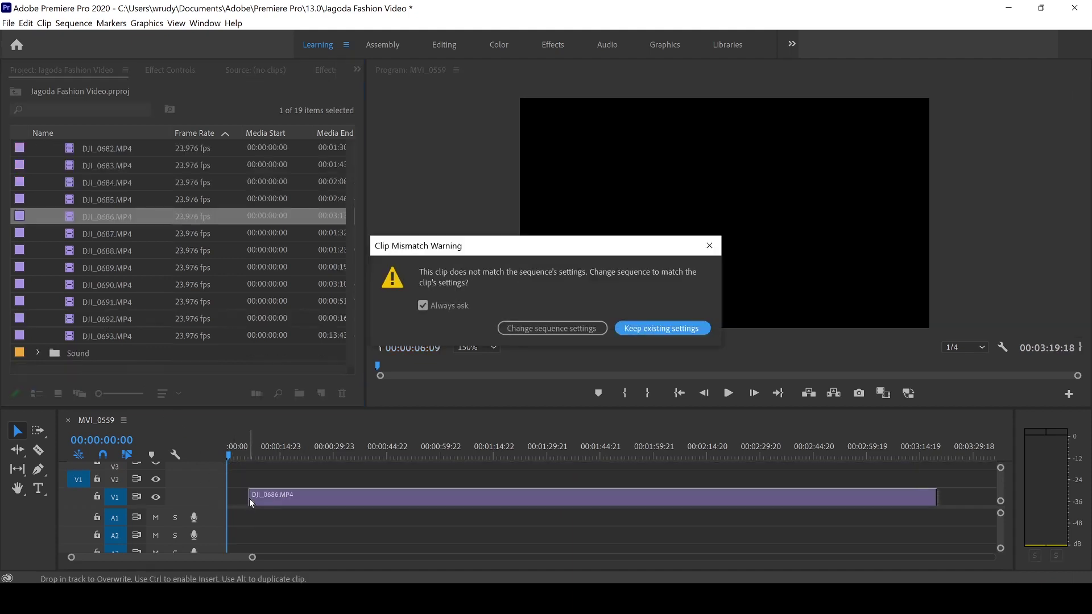
{"action": "left_click", "coordinate": [660, 324]}
Play the sequence from about 1:05 and scrub the playhead from about 1:07 to 1:23.
{"action": "left_click", "coordinate": [729, 395]}
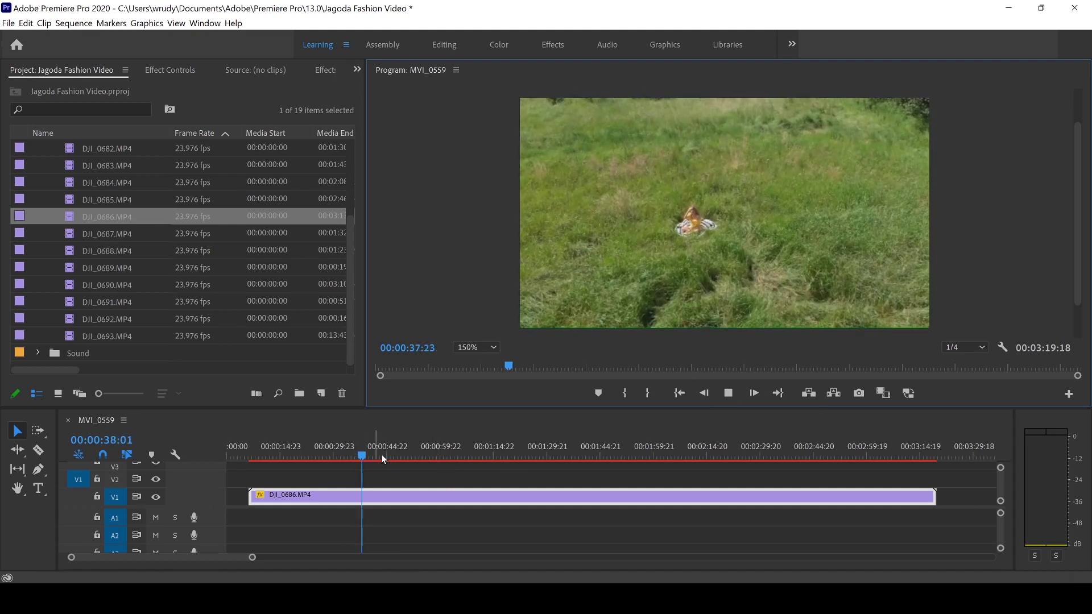
{"action": "left_click", "coordinate": [459, 450]}
{"action": "left_click", "coordinate": [729, 398]}
{"action": "left_click", "coordinate": [729, 399]}
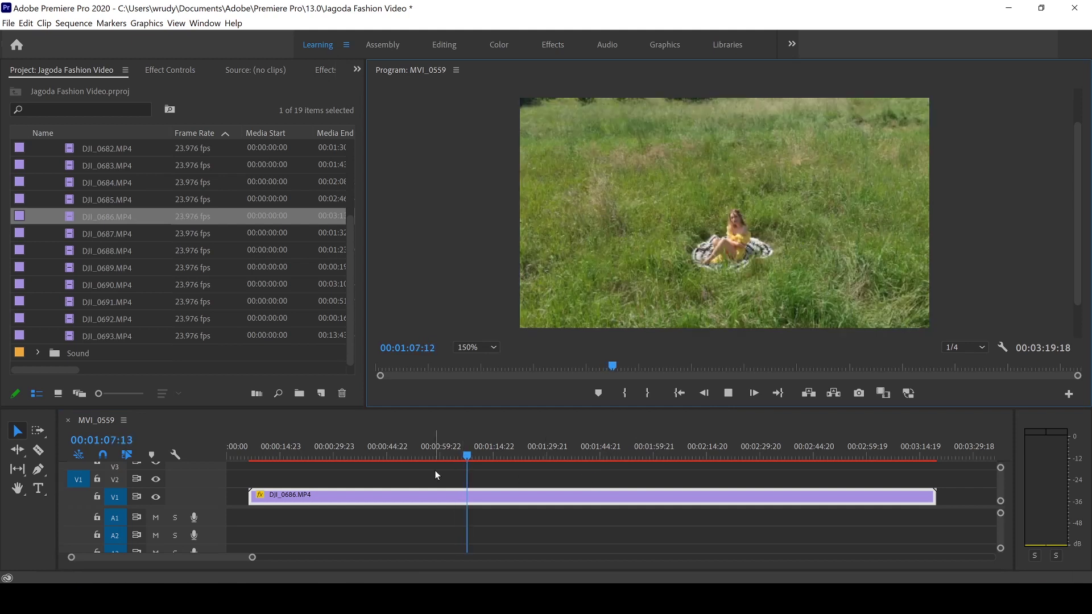
{"action": "left_click_drag", "start_coordinate": [471, 454], "coordinate": [626, 455]}
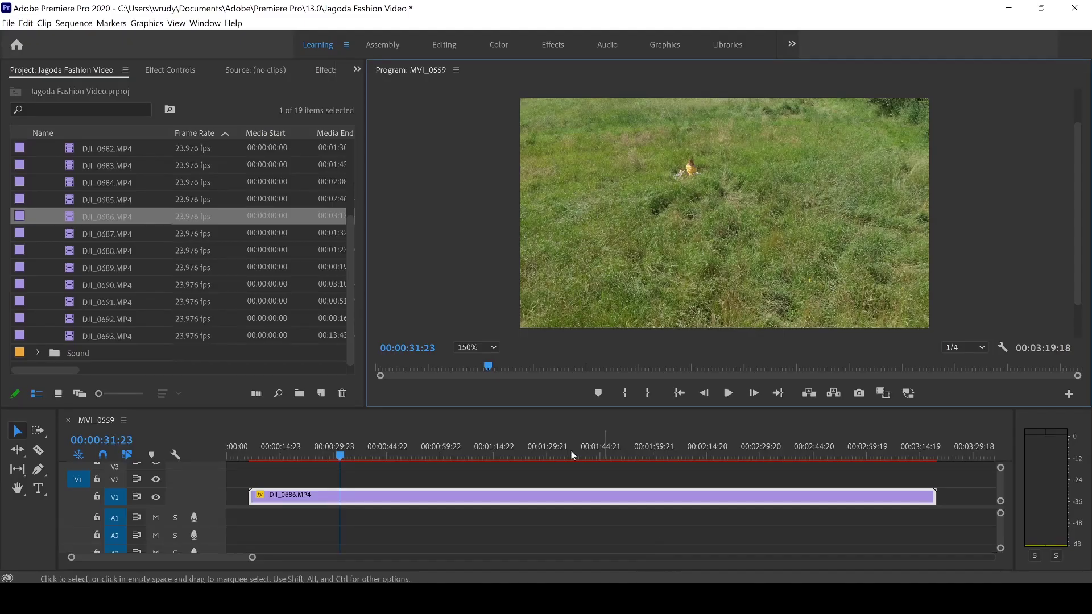
Open Create Proxies for DJI_0686.MP4 and look through the available proxy presets.
{"action": "right_click", "coordinate": [116, 217]}
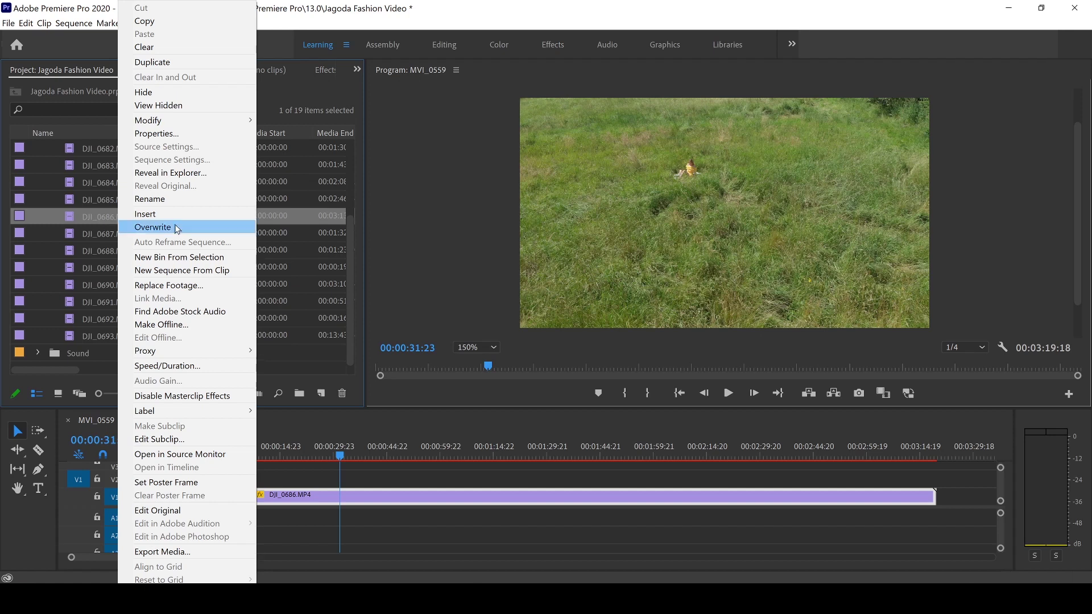
{"action": "mouse_move", "coordinate": [217, 351]}
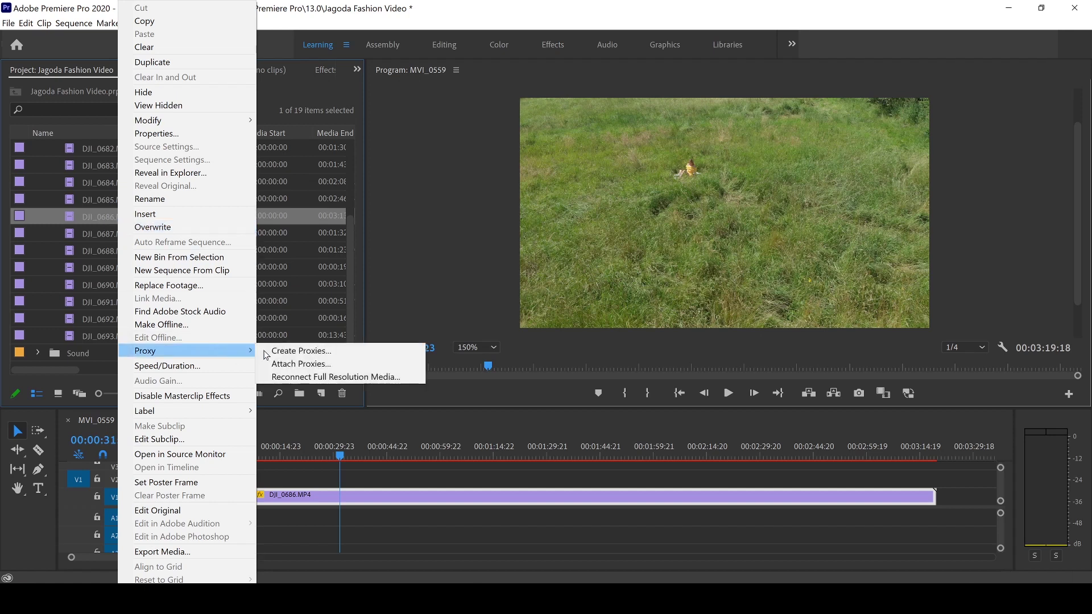
{"action": "left_click", "coordinate": [306, 351]}
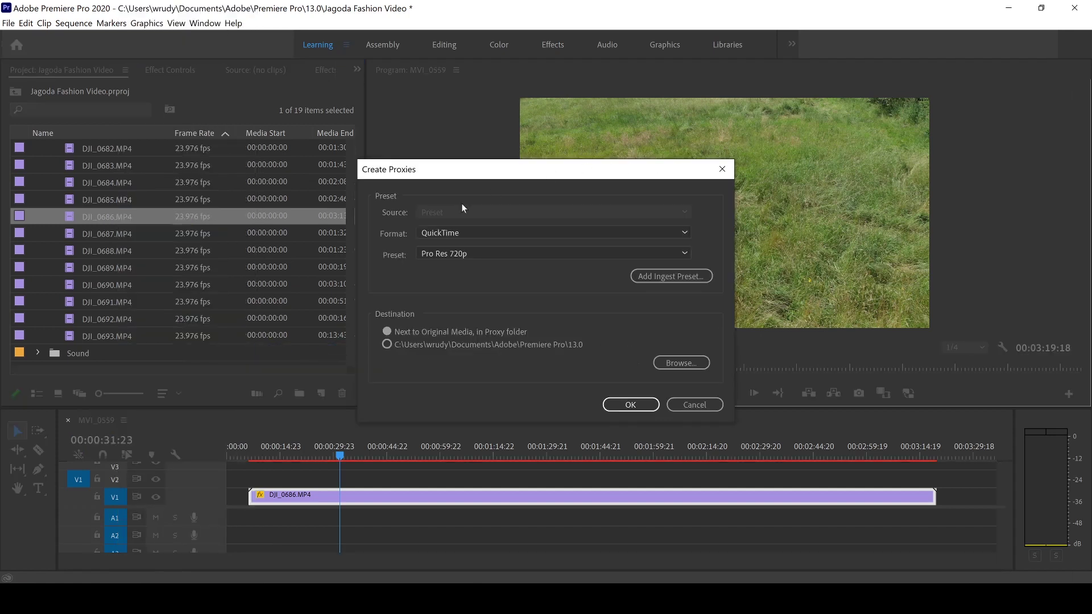
{"action": "left_click", "coordinate": [547, 256]}
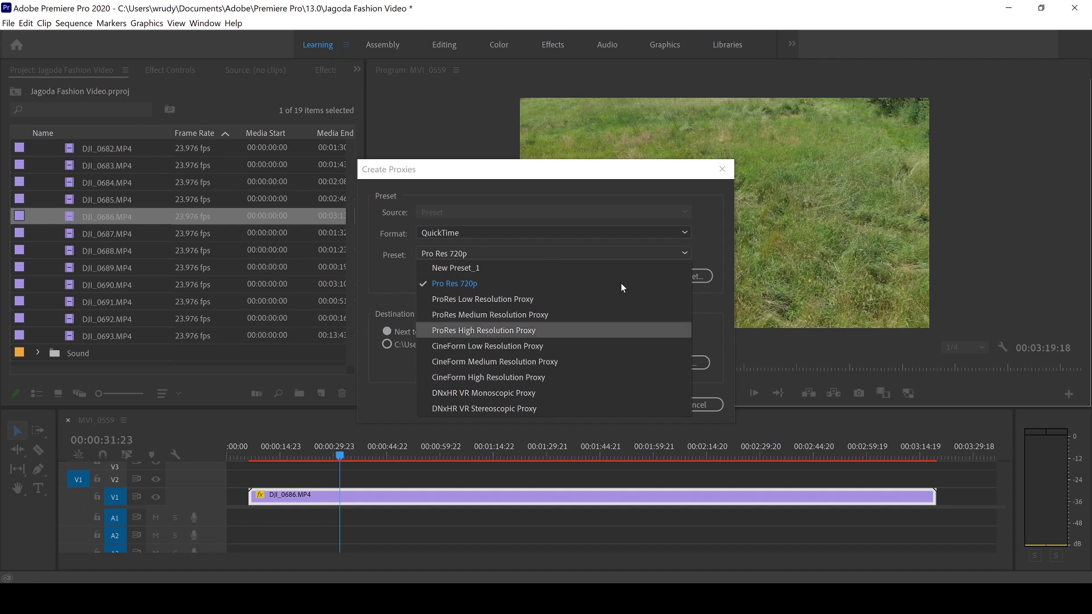
{"action": "left_click", "coordinate": [508, 233]}
Keep QuickTime format, choose the ProRes Low Resolution Proxy preset, and start proxy creation.
{"action": "left_click", "coordinate": [508, 233]}
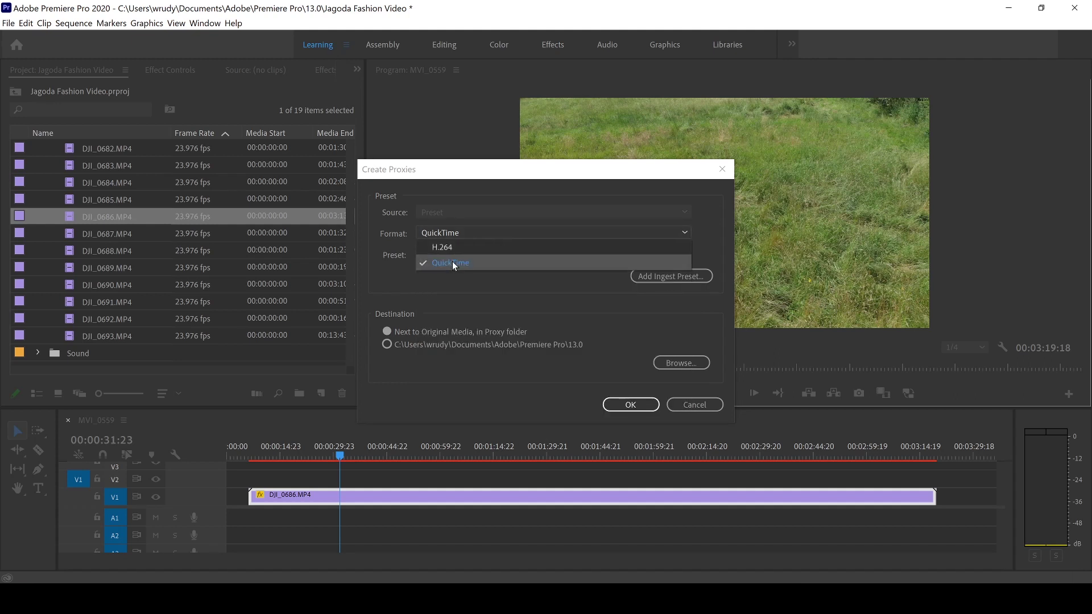
{"action": "left_click", "coordinate": [470, 236]}
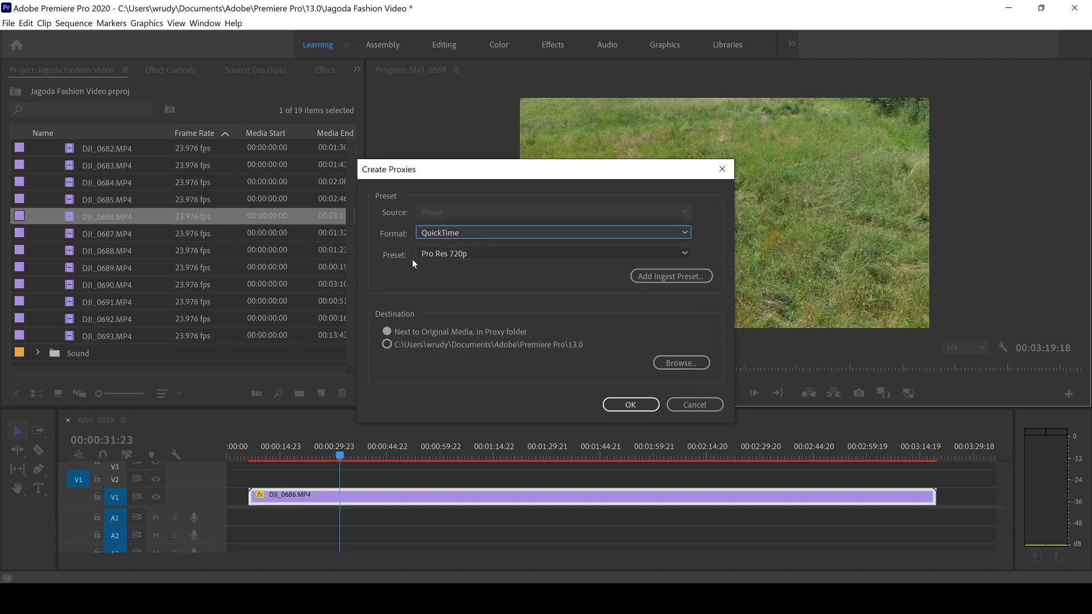
{"action": "left_click", "coordinate": [452, 253]}
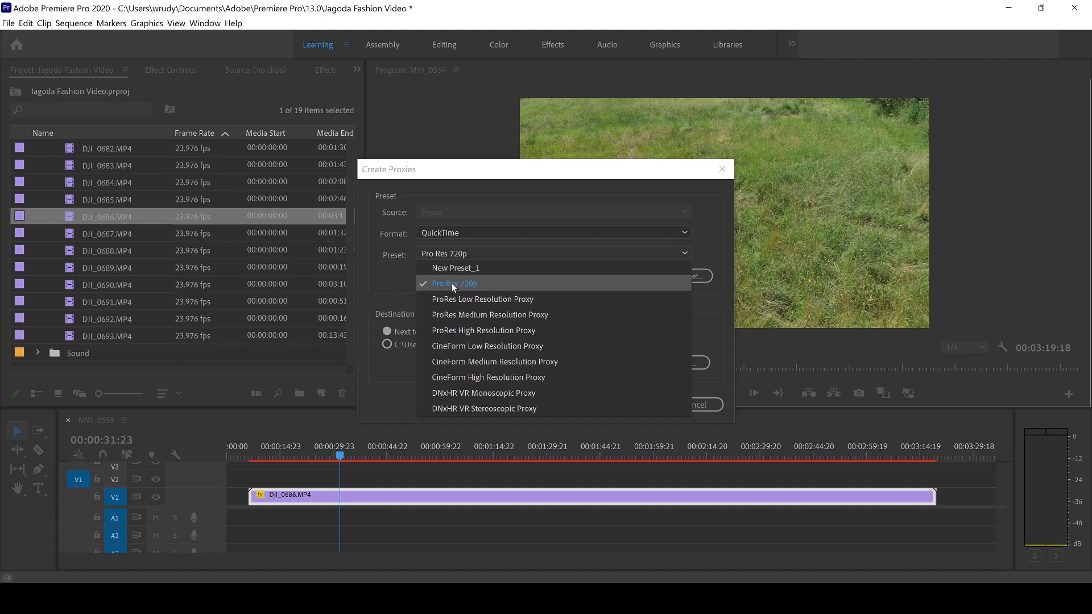
{"action": "left_click", "coordinate": [520, 301]}
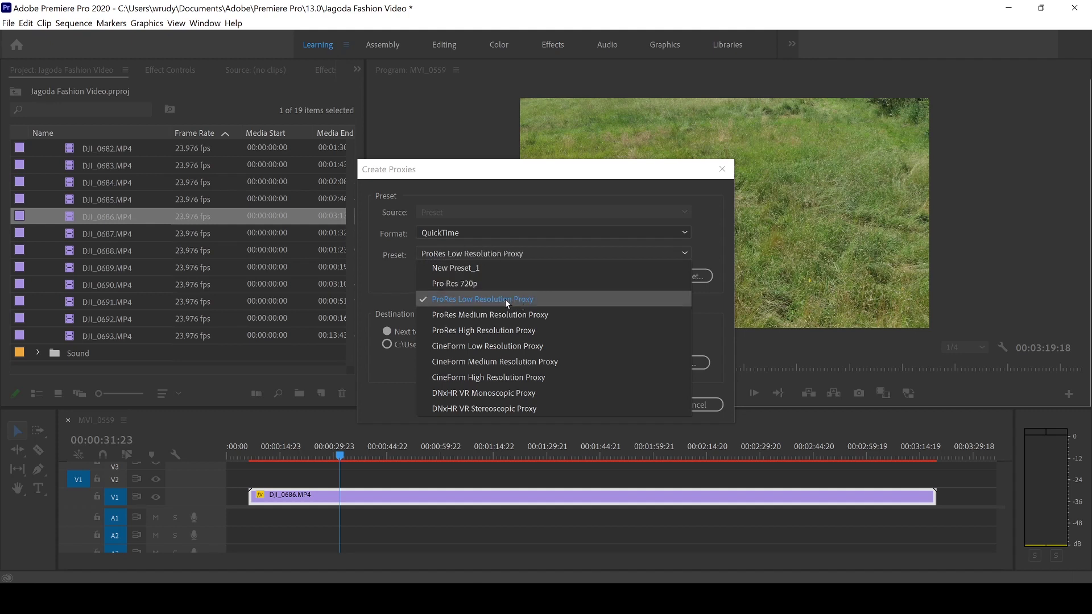
{"action": "left_click", "coordinate": [511, 299]}
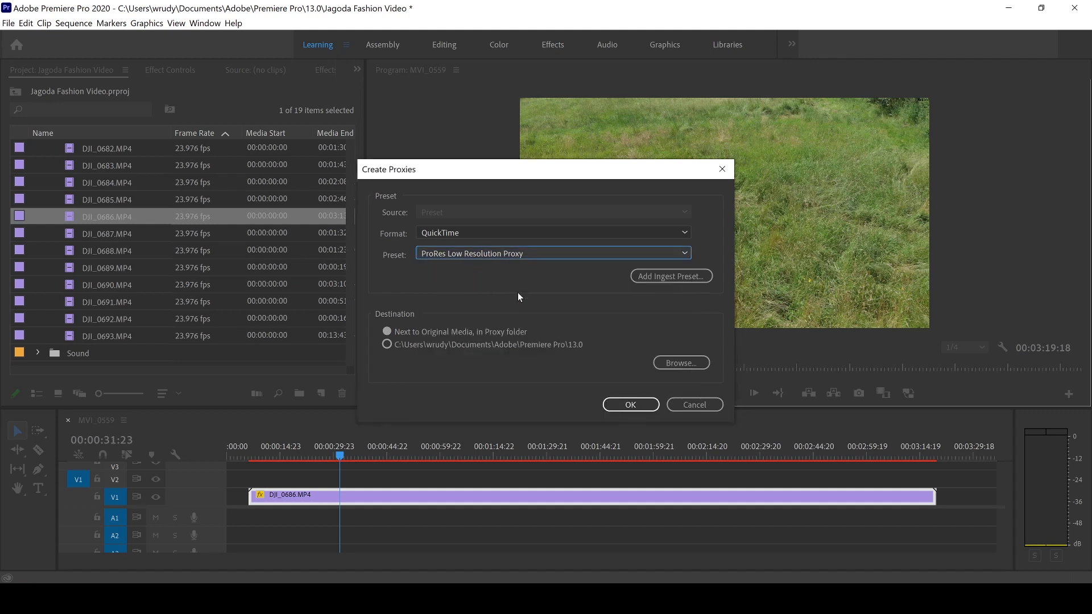
{"action": "left_click", "coordinate": [631, 405]}
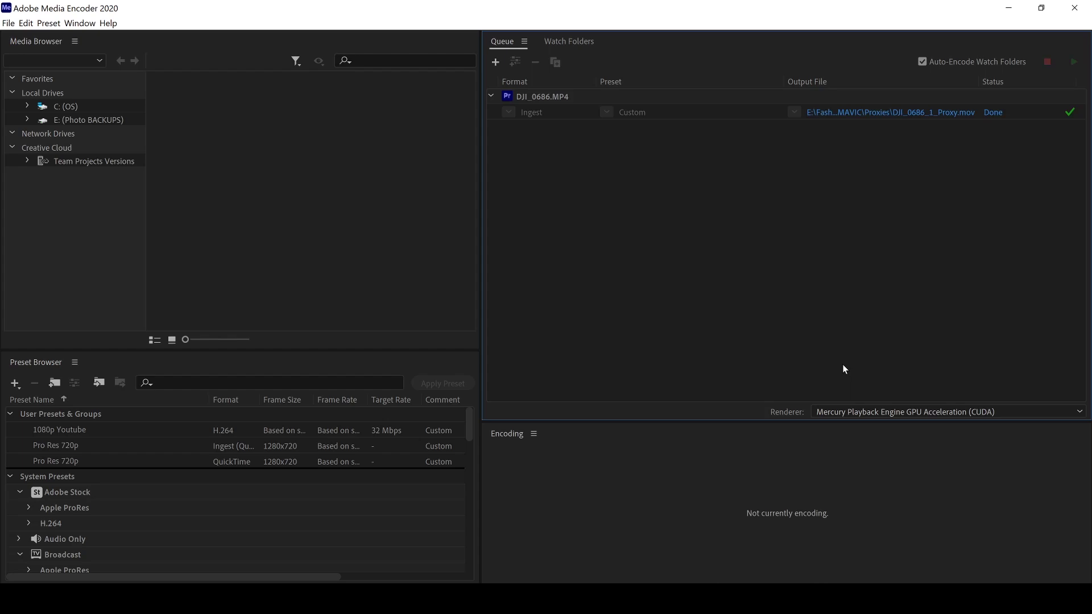
Return to Premiere Pro once DJI_0686_1_Proxy.mov is marked Done in Media Encoder.
{"action": "key", "text": "alt+Tab"}
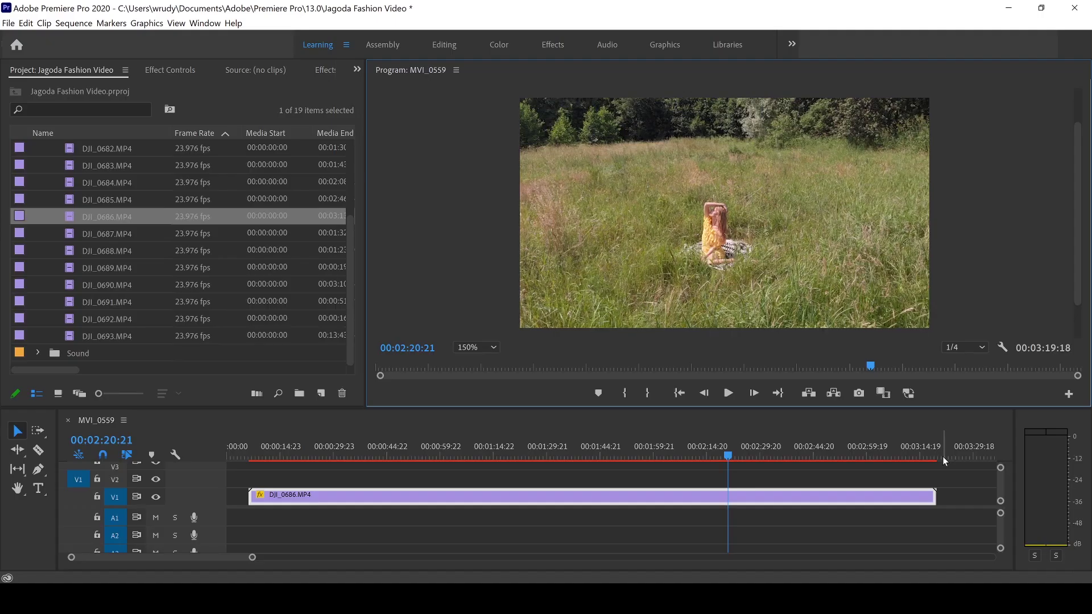
Enable Toggle Proxies in the Program monitor, close the Button Editor, and play from about 1:46.
{"action": "left_click", "coordinate": [909, 398]}
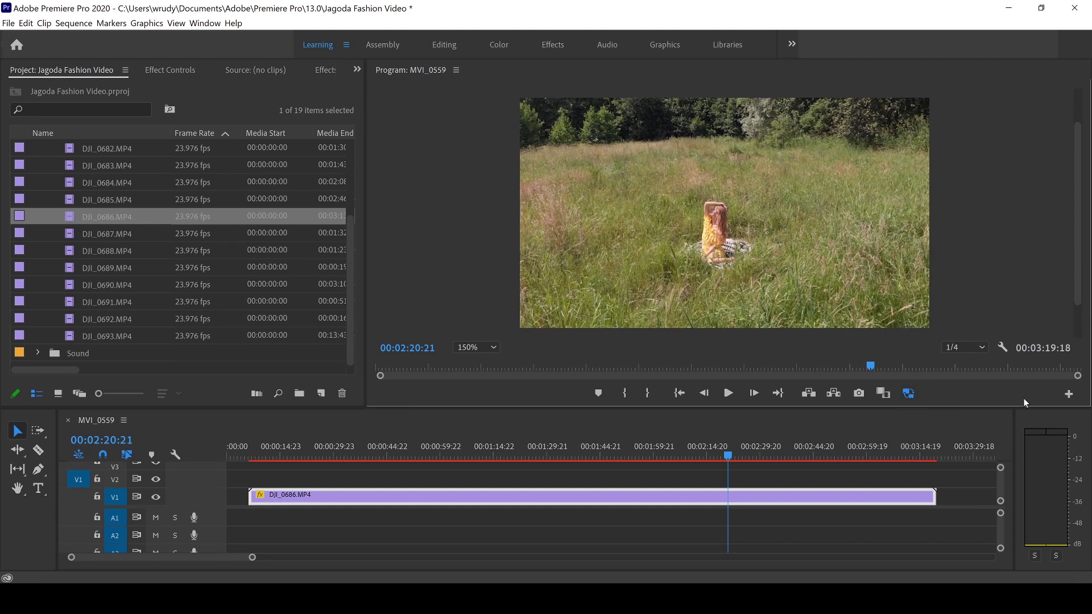
{"action": "left_click", "coordinate": [1069, 394]}
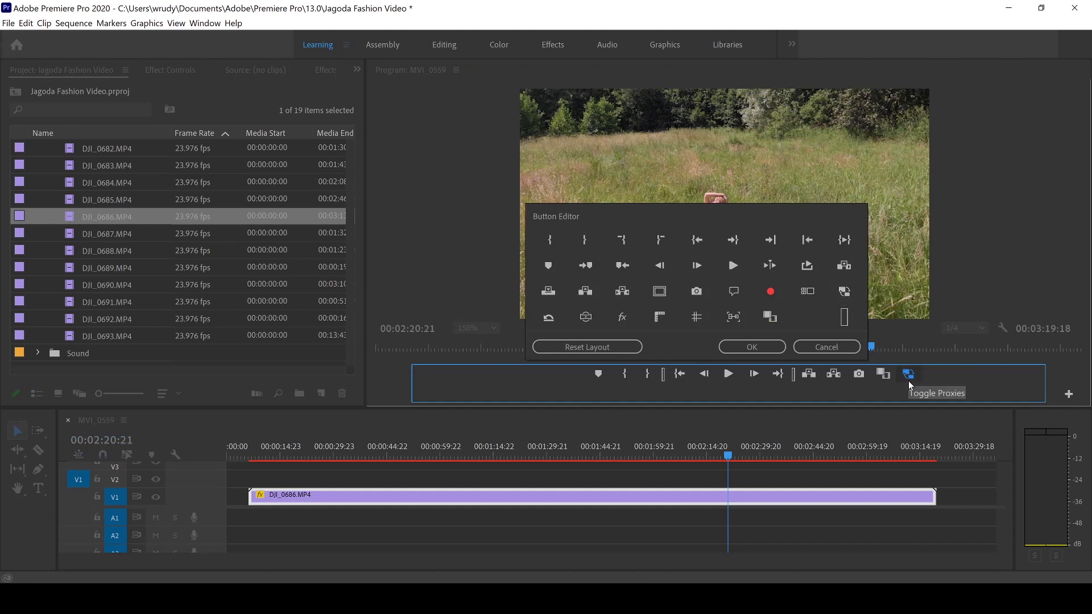
{"action": "left_click", "coordinate": [751, 347]}
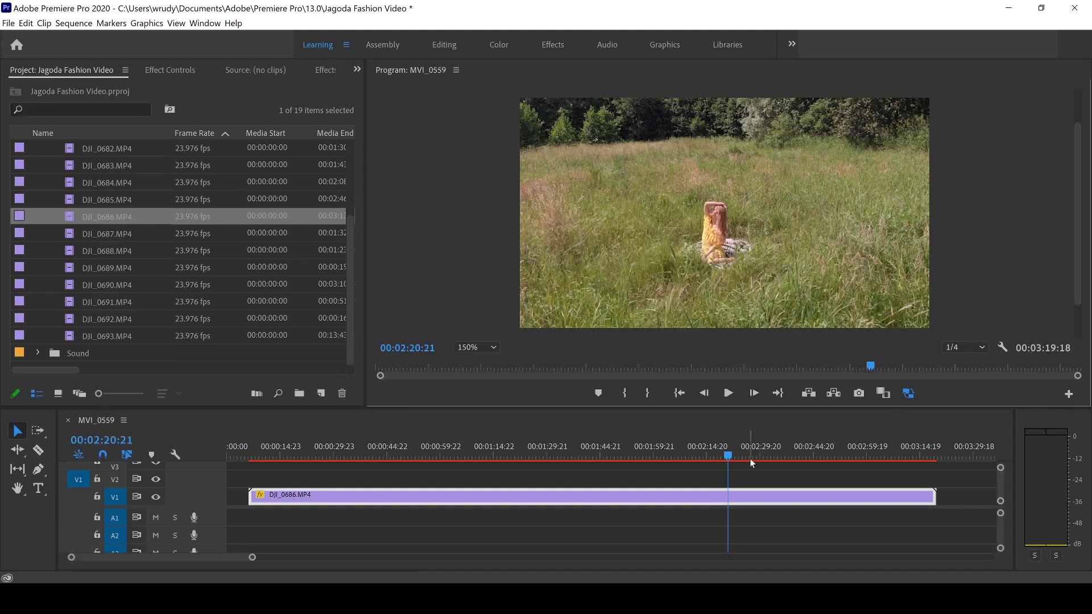
{"action": "left_click", "coordinate": [620, 449]}
{"action": "left_click", "coordinate": [731, 396]}
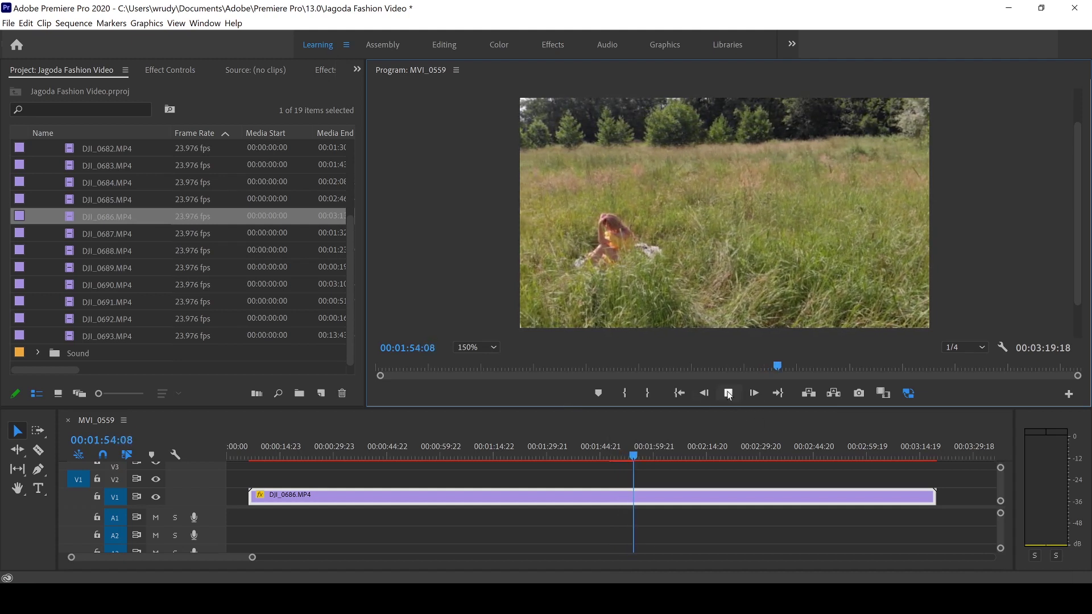
Stop playback, scrub 1:54 to 2:17 and back, switch proxies off, then scrub to 1:57:02.
{"action": "key", "text": "space"}
{"action": "left_click_drag", "start_coordinate": [632, 455], "coordinate": [800, 452]}
{"action": "left_click_drag", "start_coordinate": [743, 446], "coordinate": [643, 452]}
{"action": "left_click", "coordinate": [908, 400]}
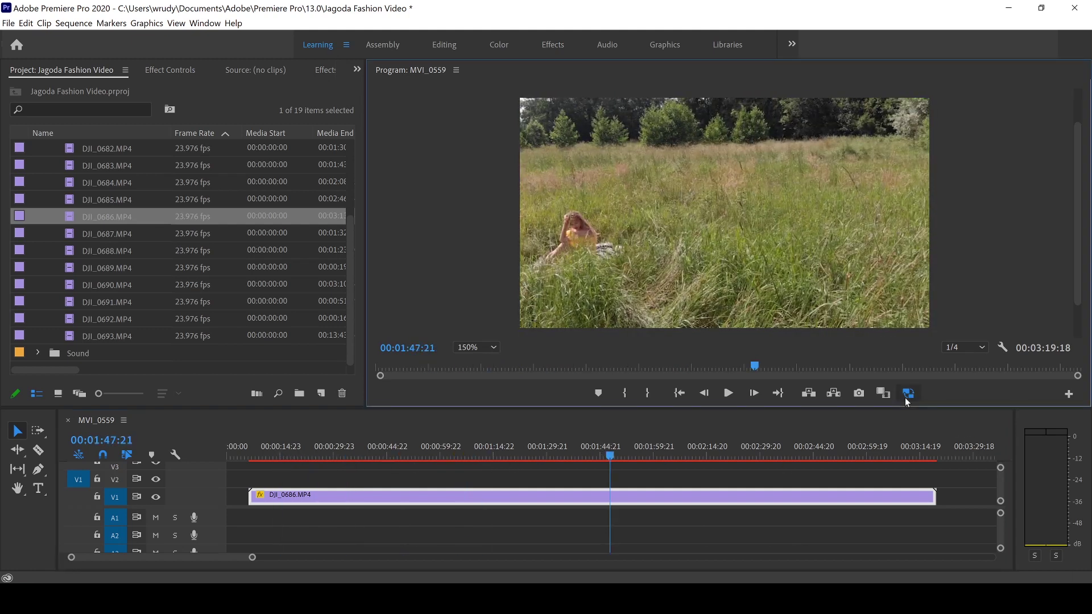
{"action": "left_click_drag", "start_coordinate": [610, 455], "coordinate": [673, 463]}
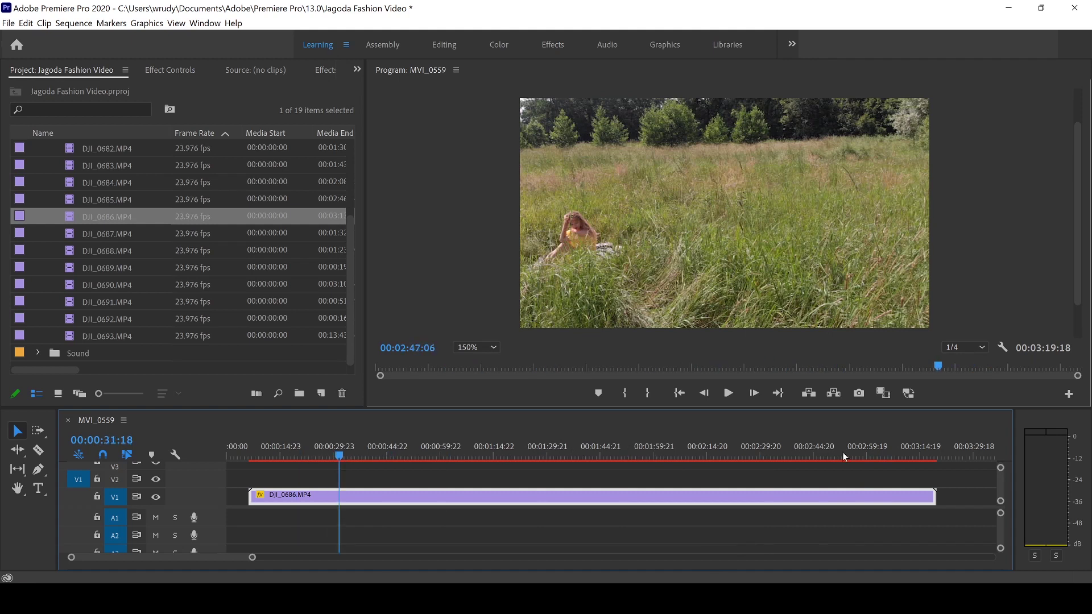
{"action": "left_click", "coordinate": [643, 447]}
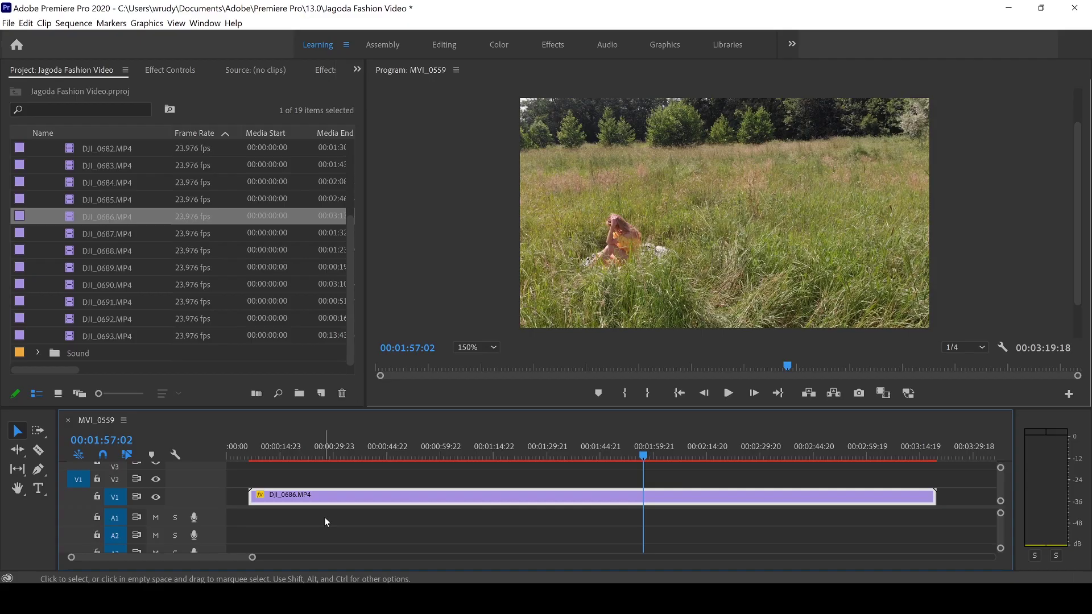